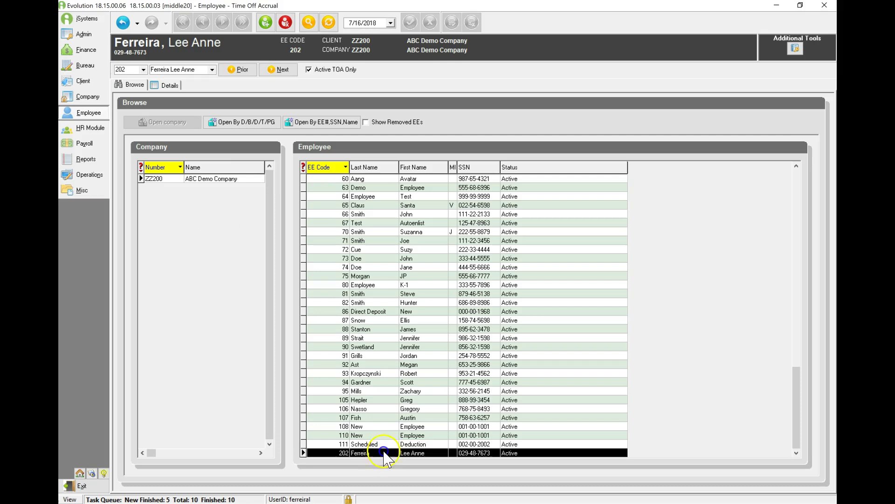
Step: Open the employee's time off details and add a new accrual record of type Vacation
left_click(170, 85)
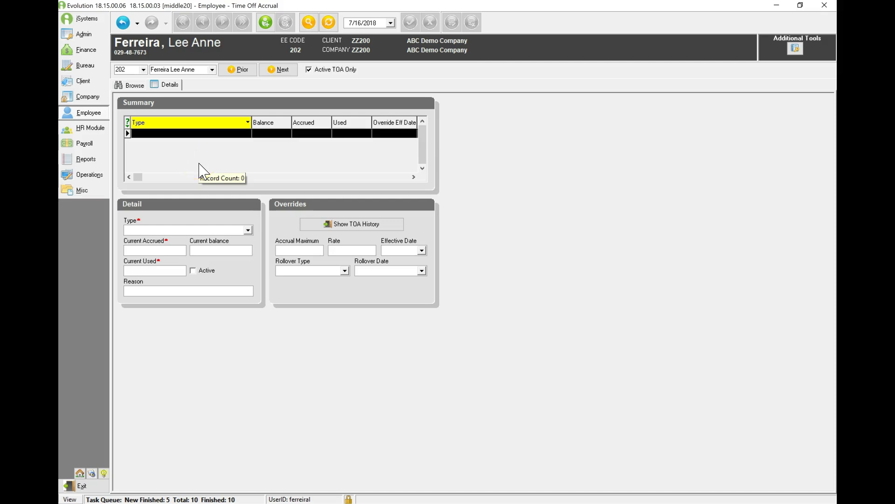
left_click(265, 26)
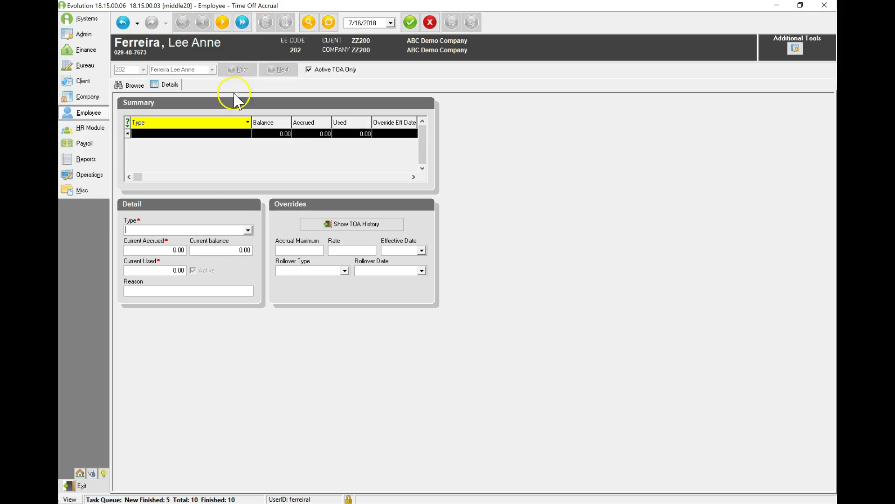
left_click(244, 229)
left_click(247, 231)
left_click(165, 238)
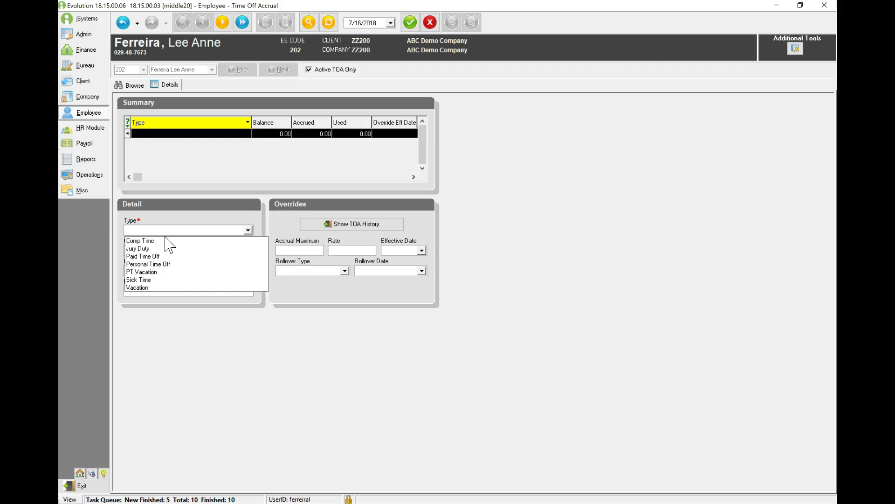
left_click(146, 288)
left_click(145, 288)
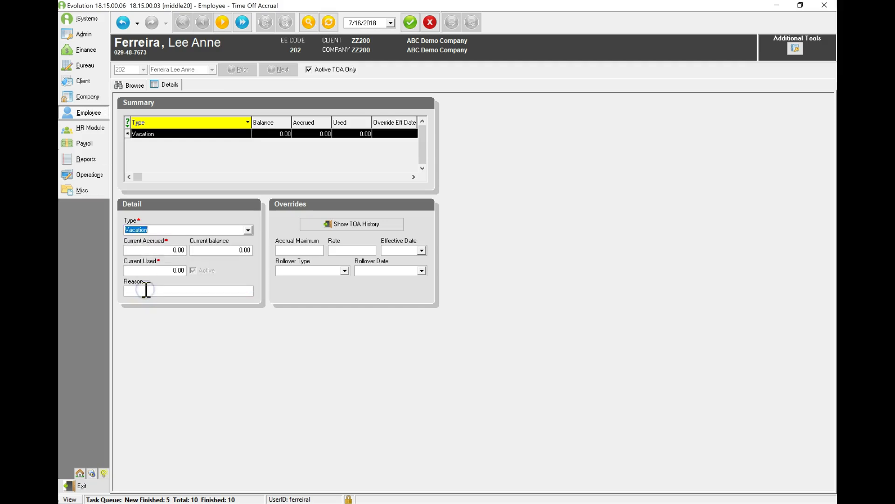
Step: Set the Vacation record's current accrued to 80 with the reason "new set up", and commit the record
left_click(151, 250)
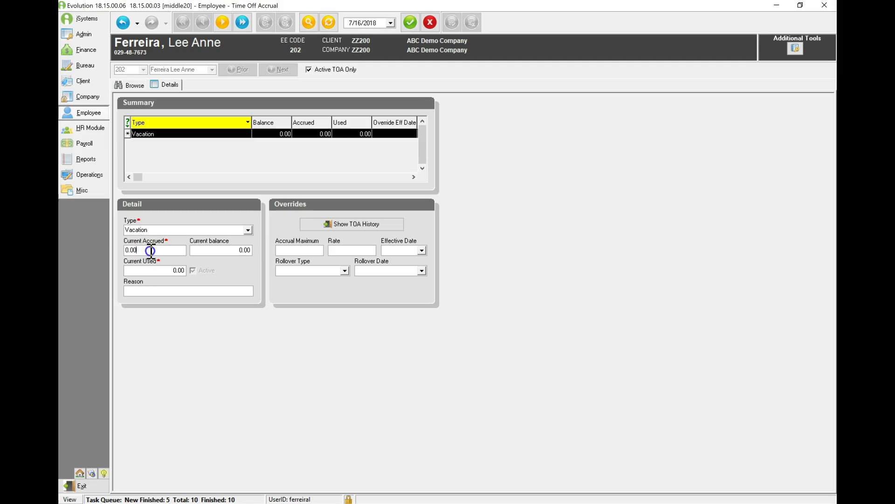
double_click(150, 250)
type("80")
key("Tab")
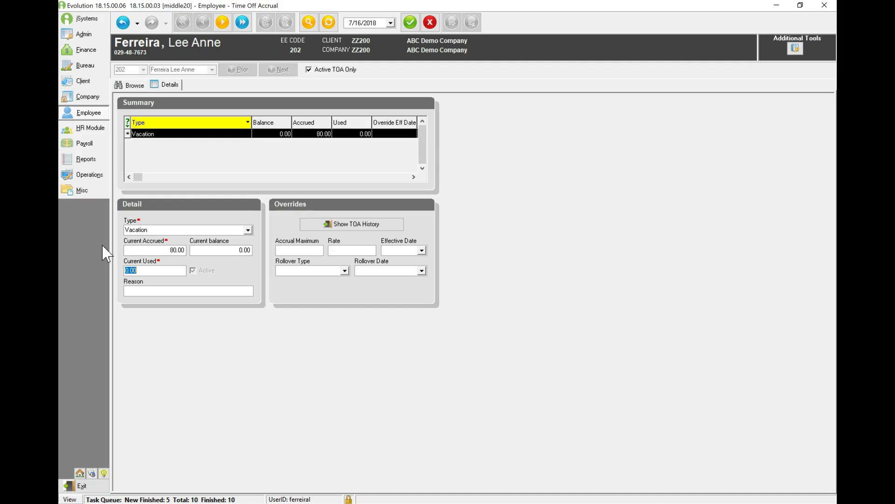
key("Tab")
type("new set uip")
key("Left")
key("BackSpace")
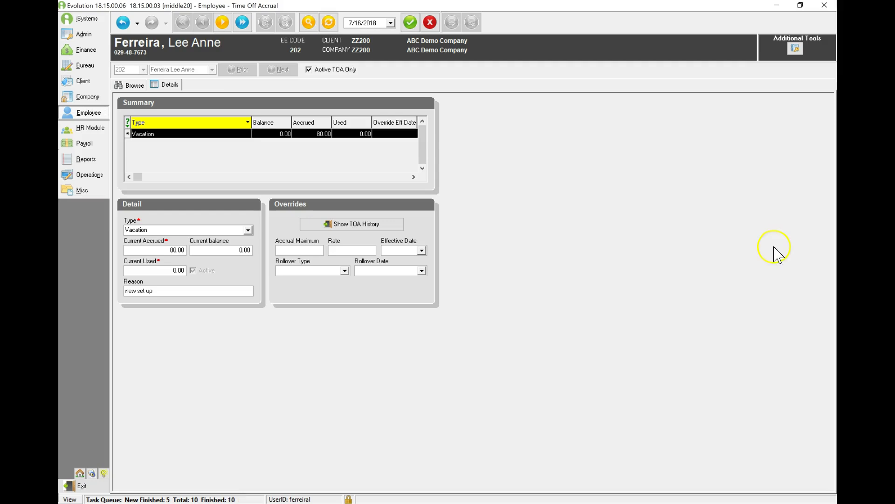
left_click(410, 23)
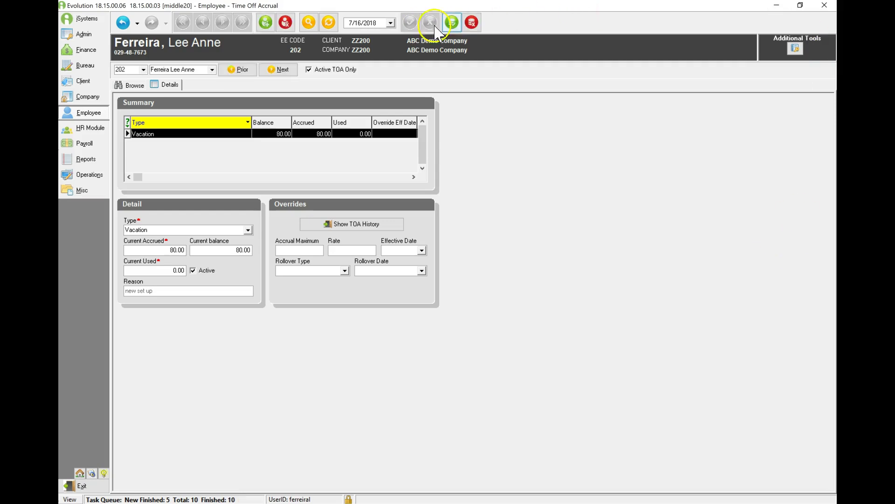
left_click(453, 23)
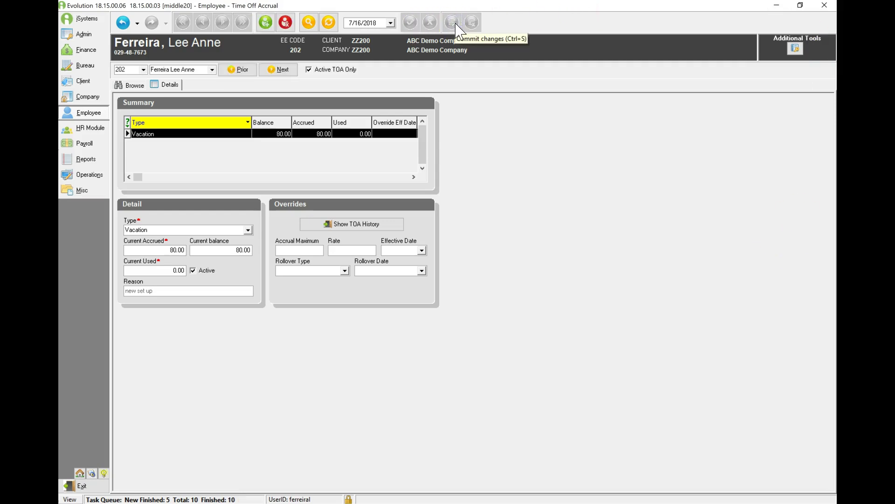
Step: Add a Sick Time accrual record with 40 accrued and 8 used, and commit it
left_click(270, 26)
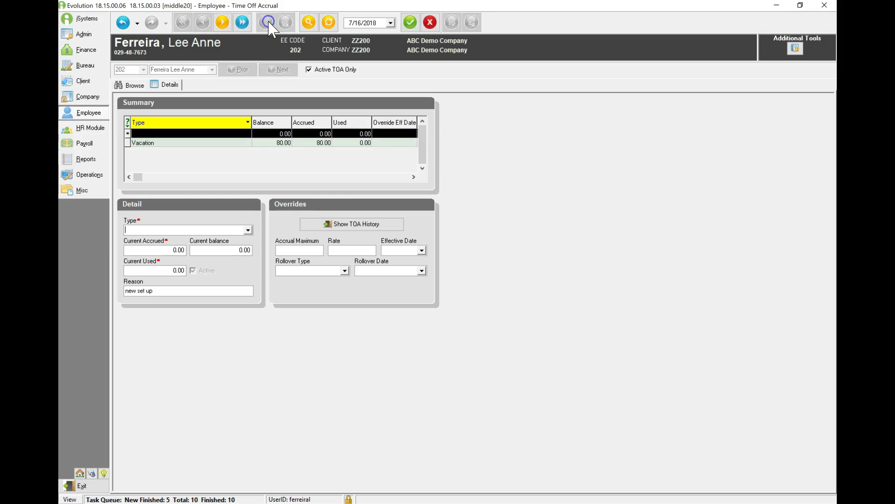
left_click(247, 230)
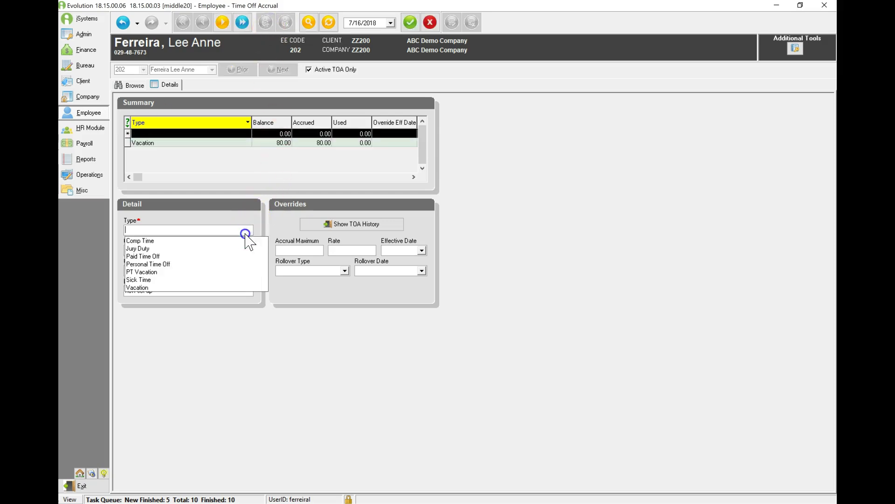
left_click(130, 280)
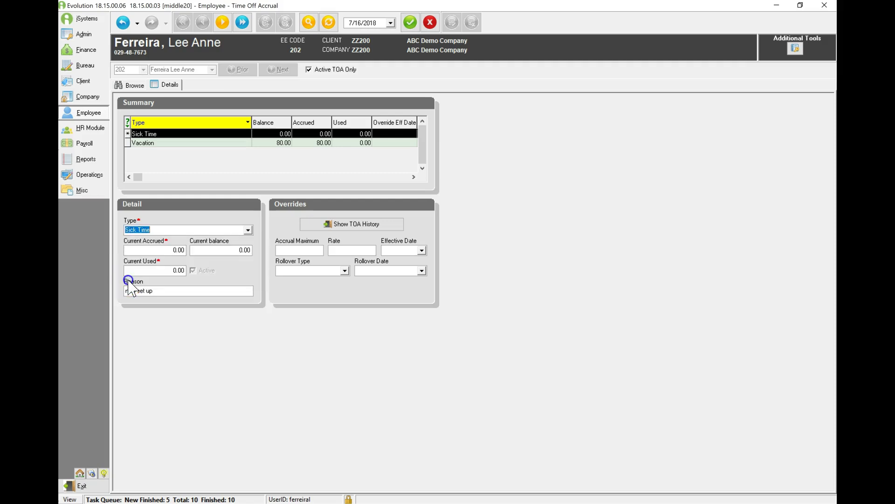
left_click(155, 251)
type("40")
key("Tab")
type("8")
key("Tab")
left_click(410, 22)
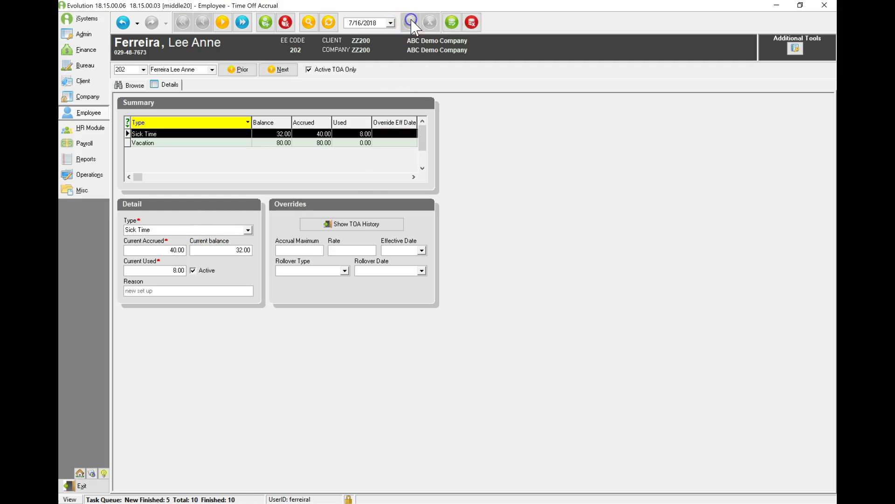
left_click(452, 23)
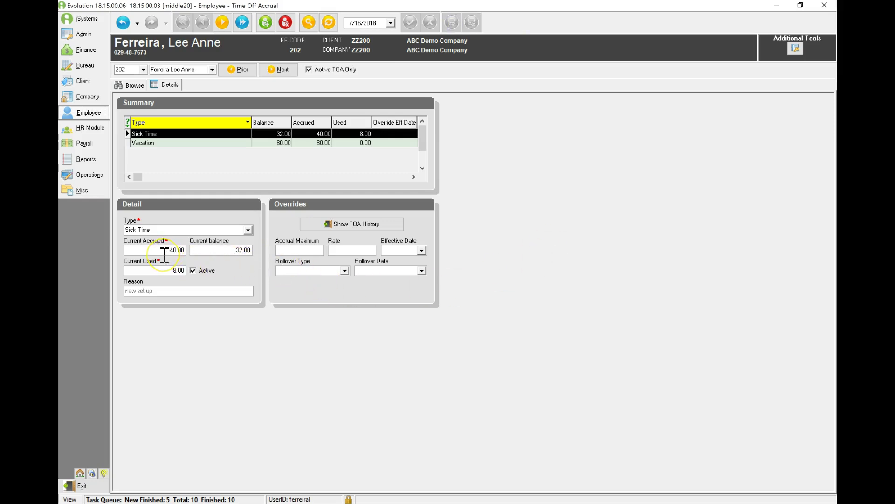
left_click(156, 271)
left_click(209, 252)
Step: Set the Vacation record's current used to 24 with the reason "missed in payroll", and commit the change
left_click(215, 146)
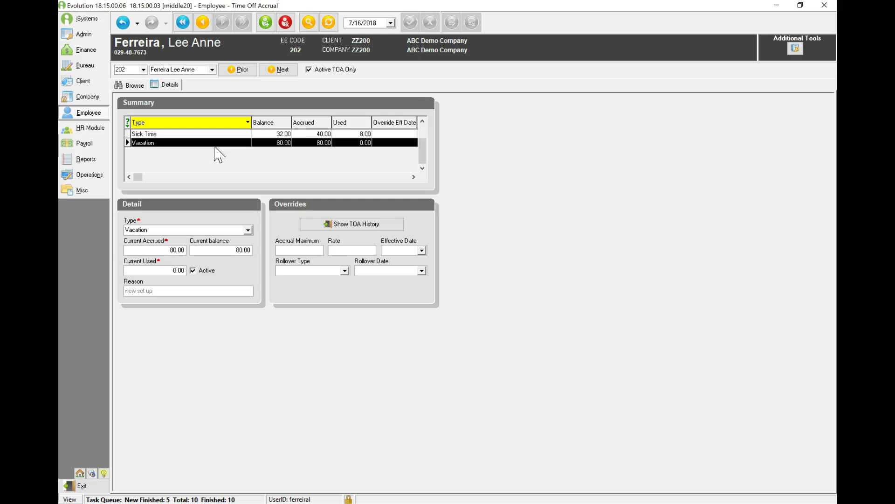
left_click(263, 24)
left_click(241, 224)
left_click(152, 272)
type("24")
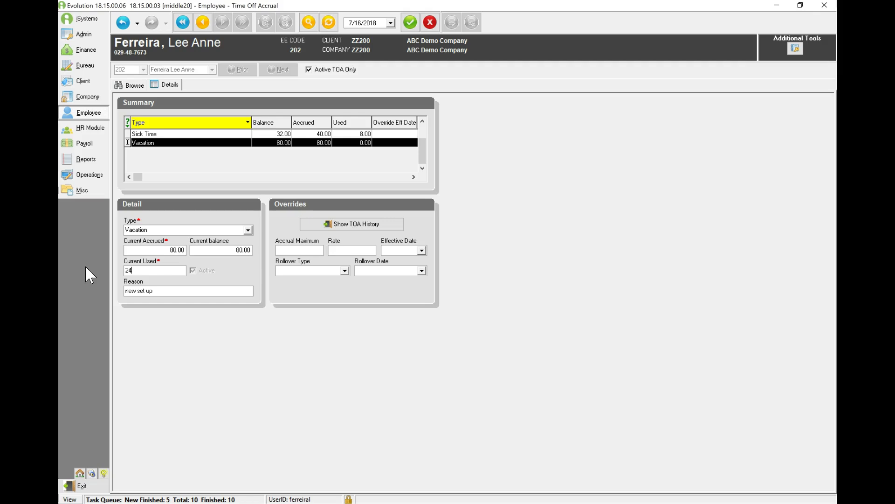
key("Tab")
type("missed in payroll")
left_click(410, 22)
left_click(451, 26)
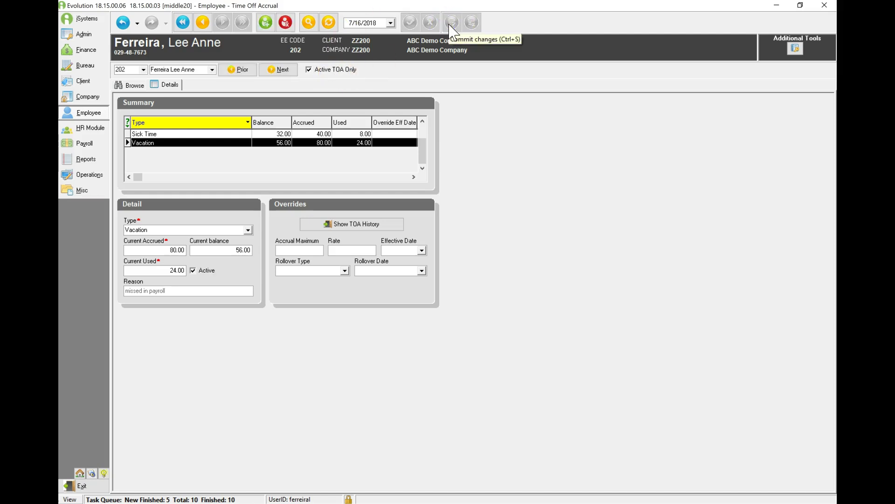
left_click(229, 279)
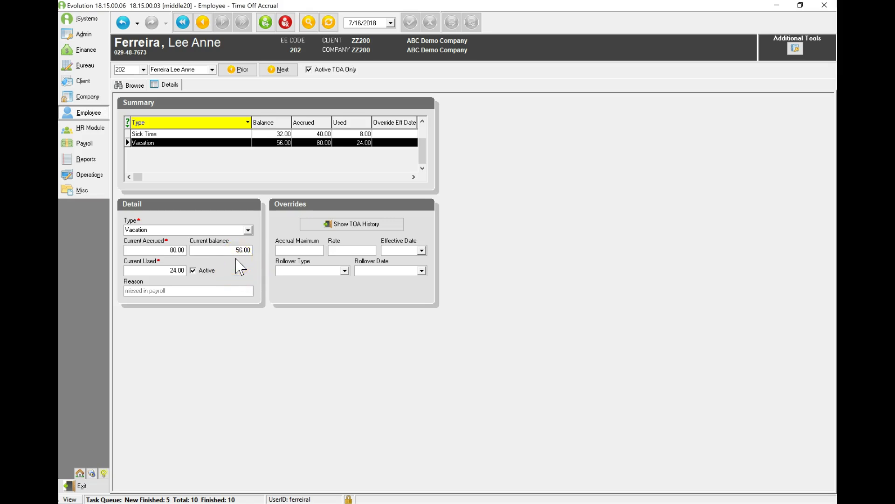
left_click(190, 251)
left_click(239, 276)
left_click(236, 278)
left_click(287, 252)
left_click(341, 251)
left_click(399, 252)
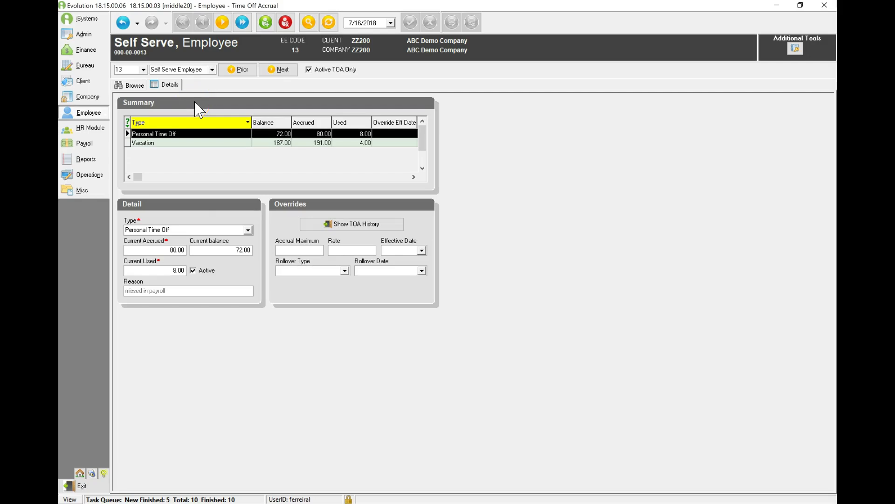
Step: Make the Personal Time Off record inactive
left_click(194, 271)
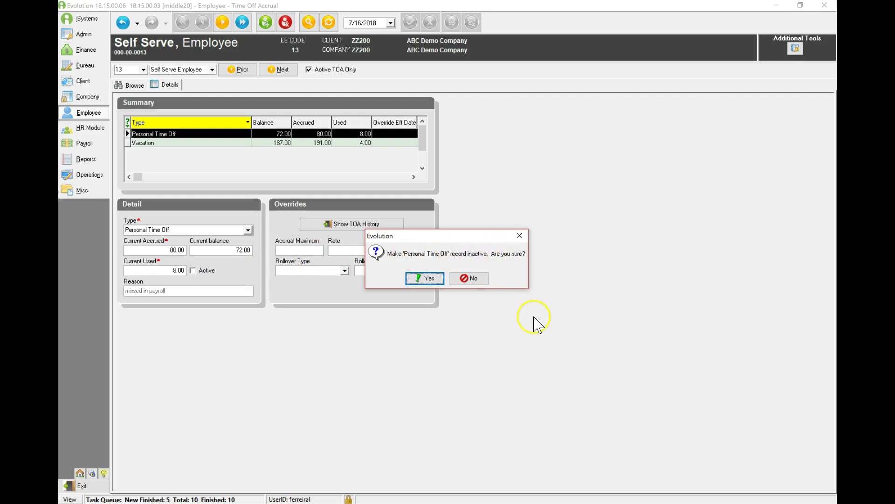
left_click(432, 281)
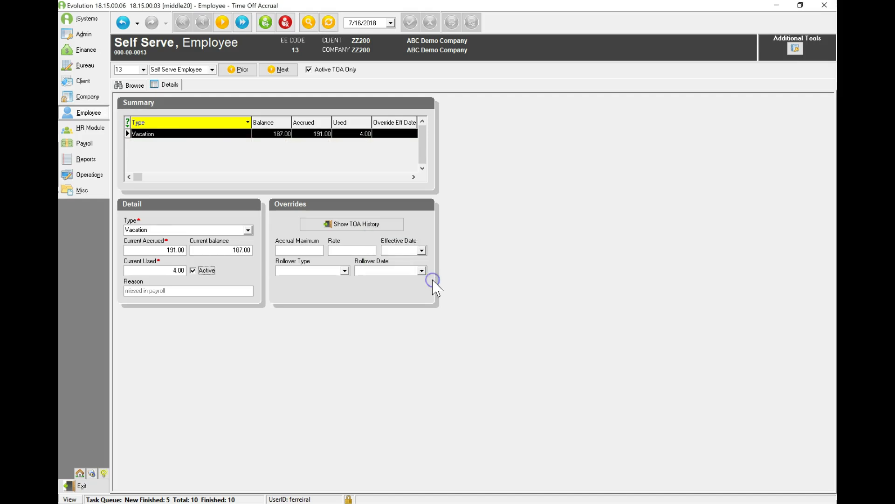
left_click(192, 150)
Step: Display the inactive time off records as well, and restore the Active TOA Only filter
left_click(307, 74)
left_click(309, 70)
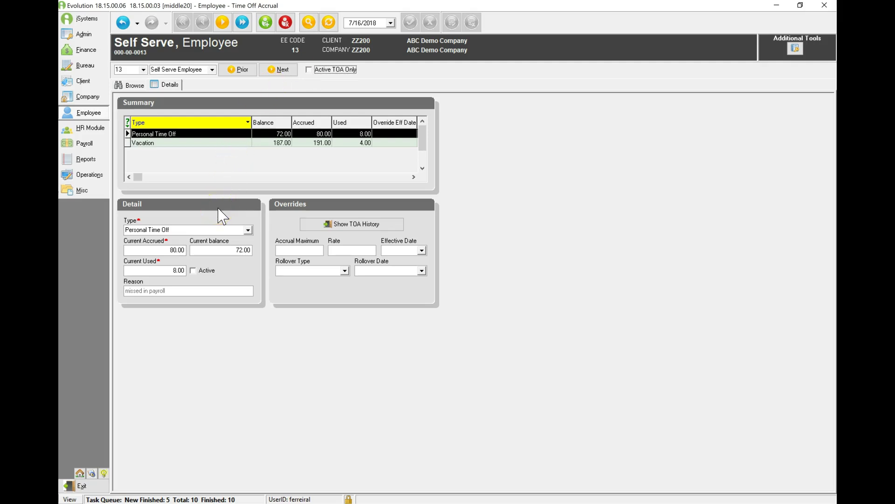
left_click(309, 70)
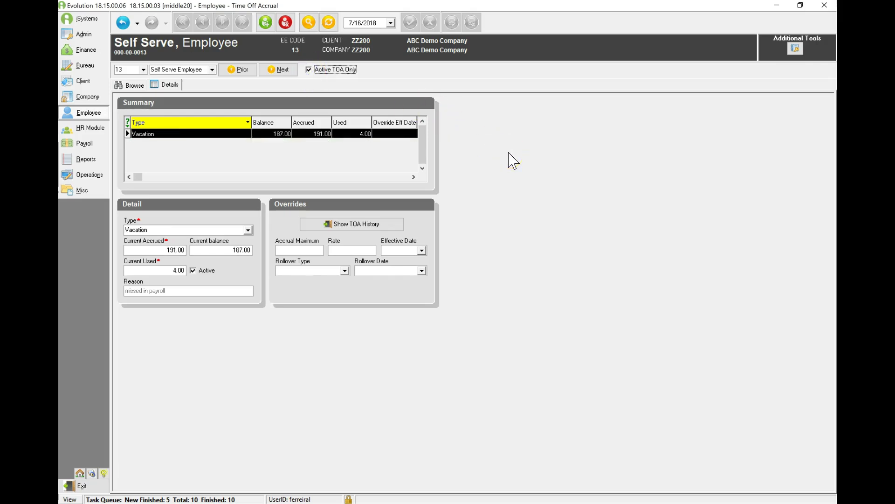
Step: Open the time off history of the employee's Vacation record
left_click(212, 70)
left_click(177, 96)
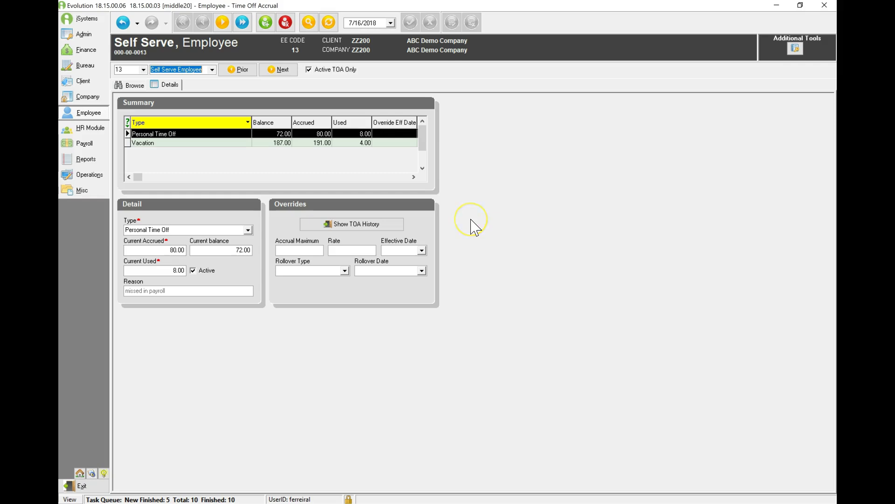
left_click(157, 144)
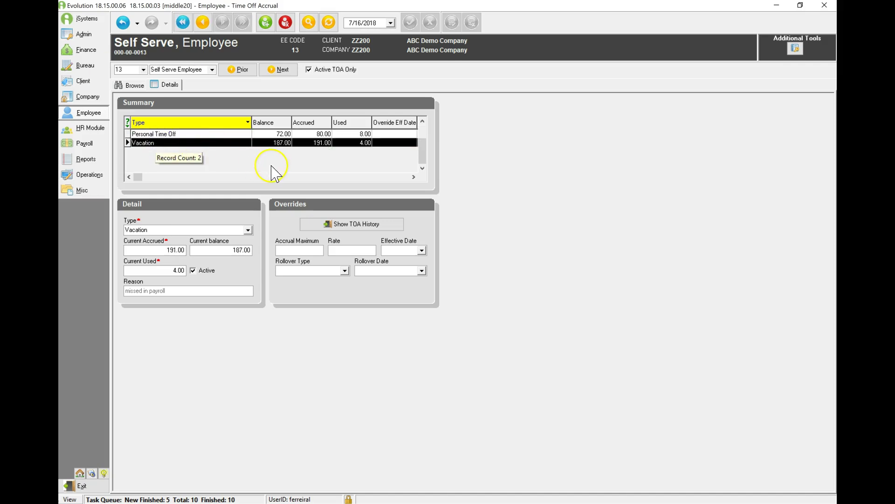
left_click(359, 233)
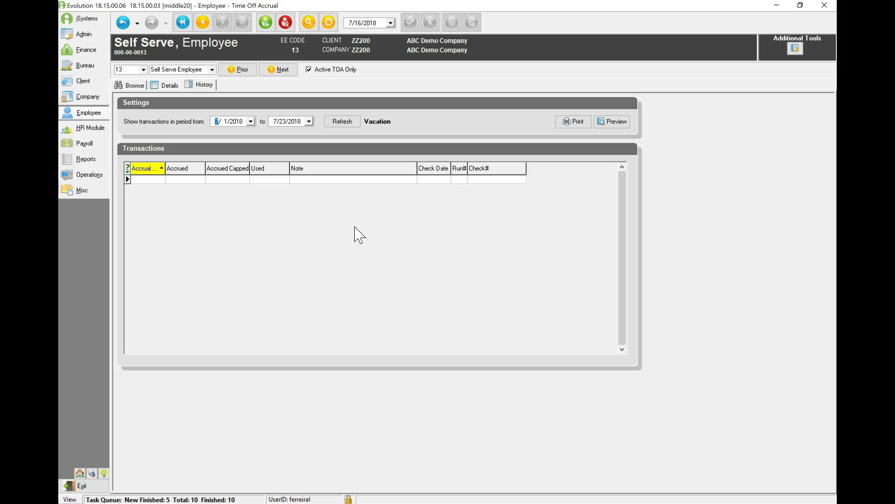
Step: Set the history period to start on 7/1/2016 and refresh the Vacation transactions
left_click(241, 122)
type("2016")
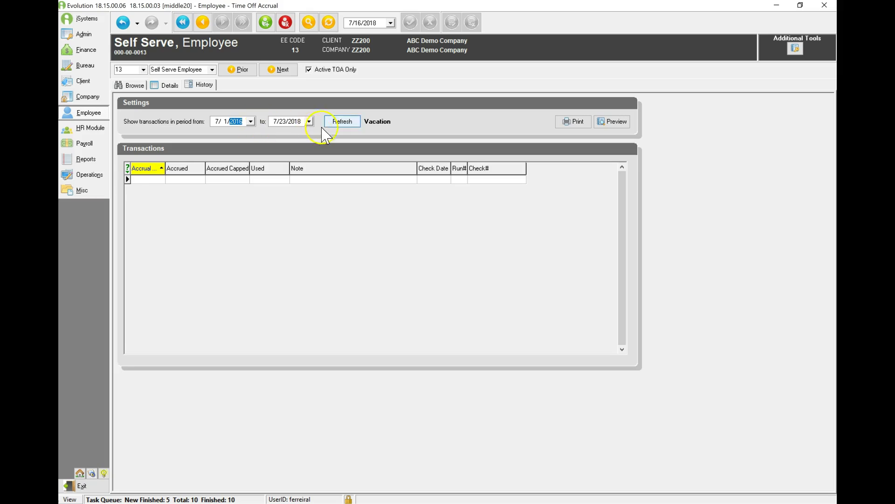
left_click(348, 122)
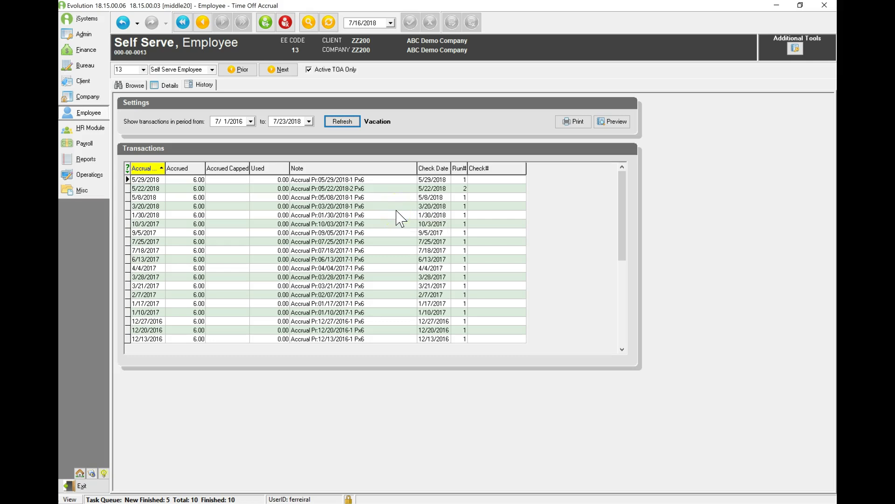
left_click(236, 121)
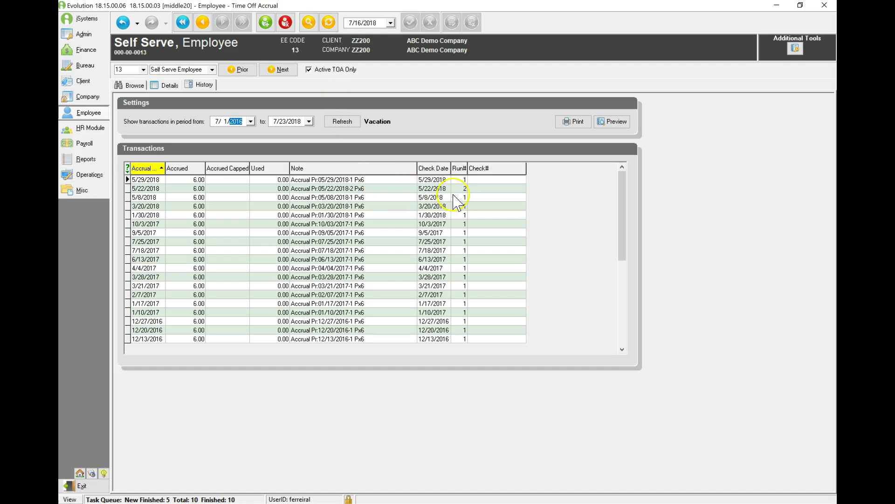
Step: Preview the Vacation history report, close it and return to the employee's time off details
left_click(613, 122)
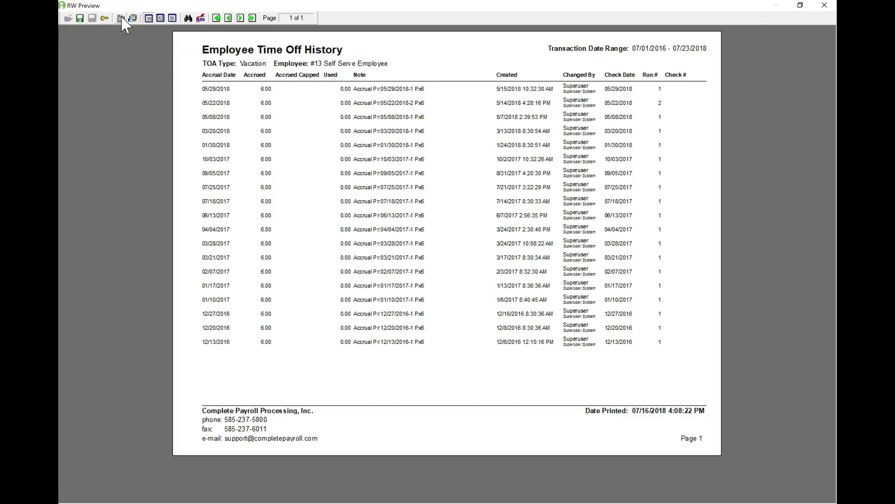
left_click(825, 5)
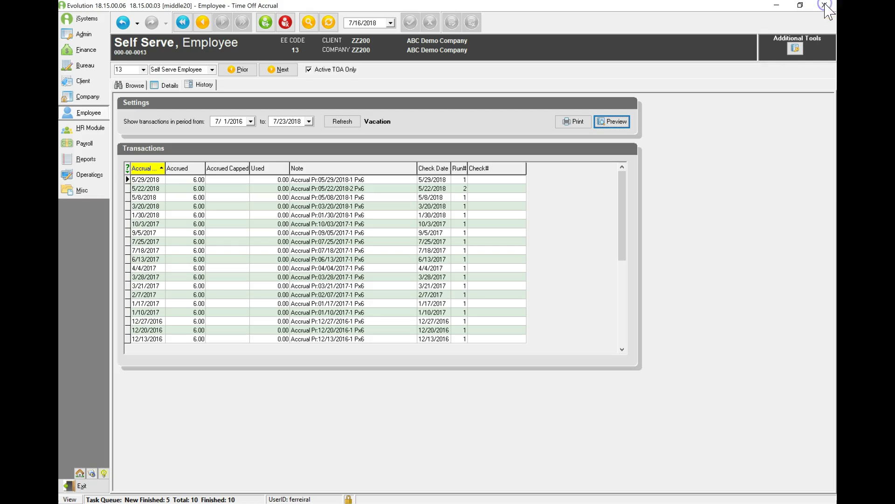
left_click(169, 85)
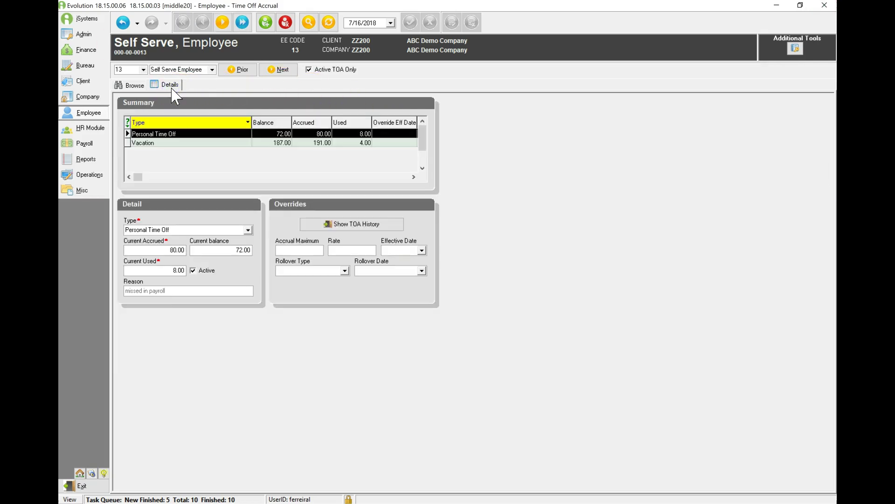